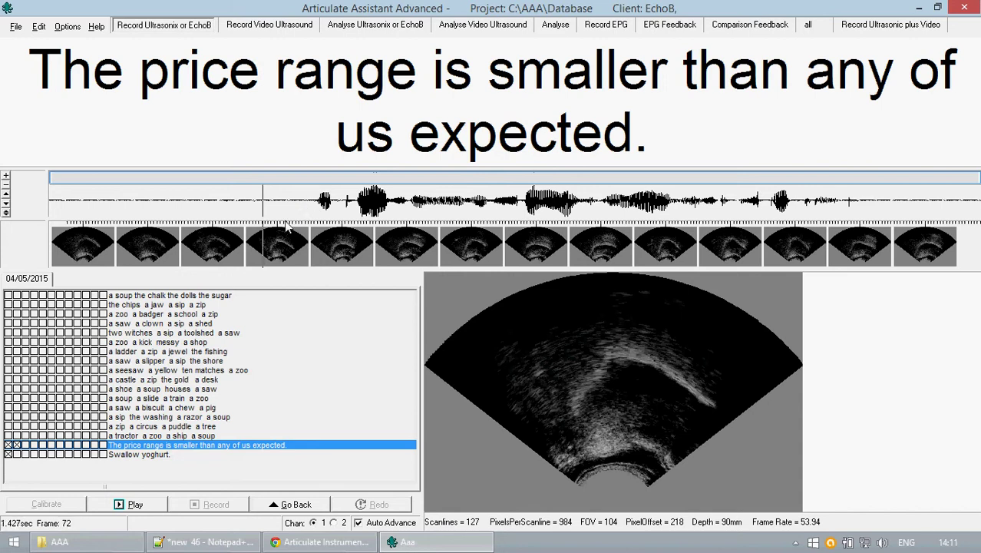
# Step: Open the spline editor for the ultrasound image and create Tongue/Roof/Min fan splines using the sonix D90 104° FOV 20mm Radius fan
pyautogui.rightClick(514, 338)
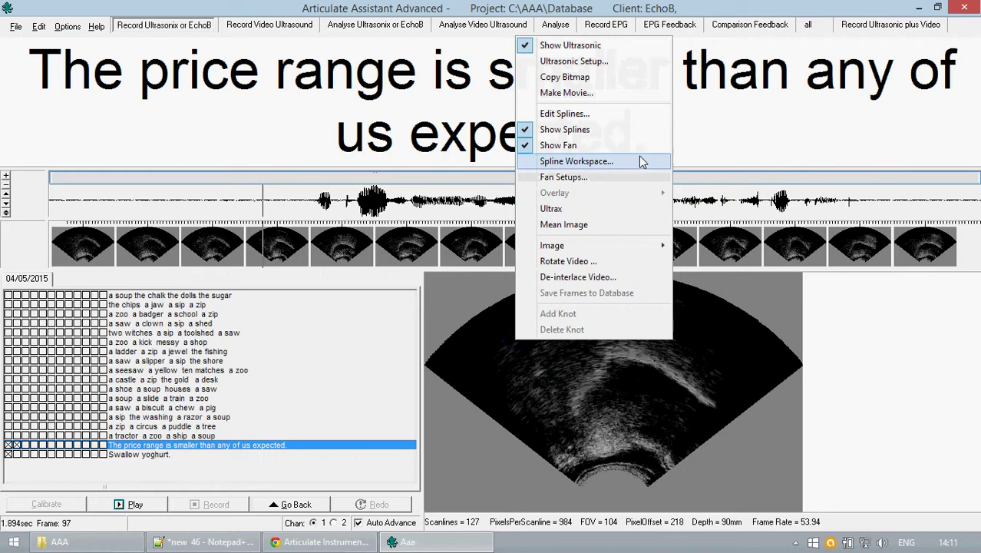
pyautogui.click(614, 115)
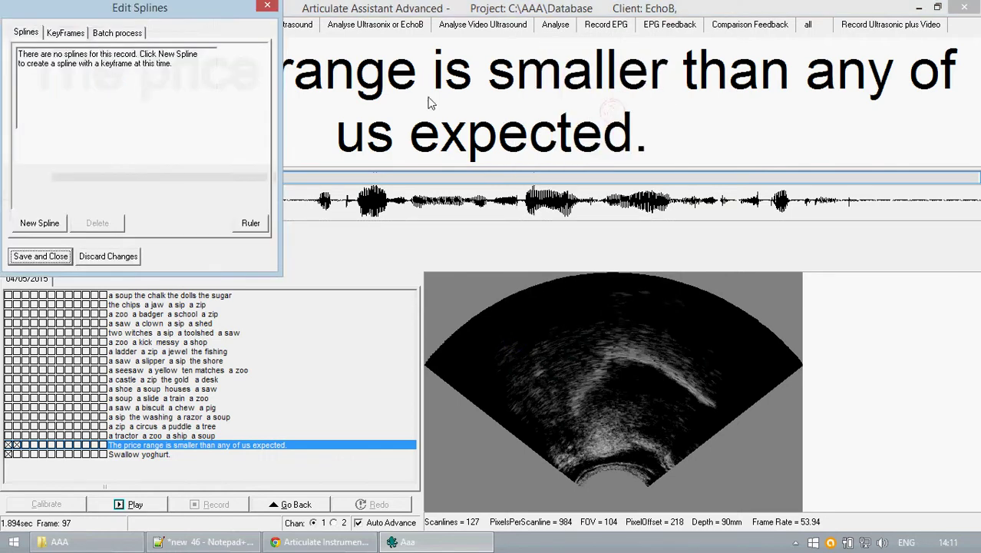
pyautogui.moveTo(152, 17); pyautogui.dragTo(286, 172)
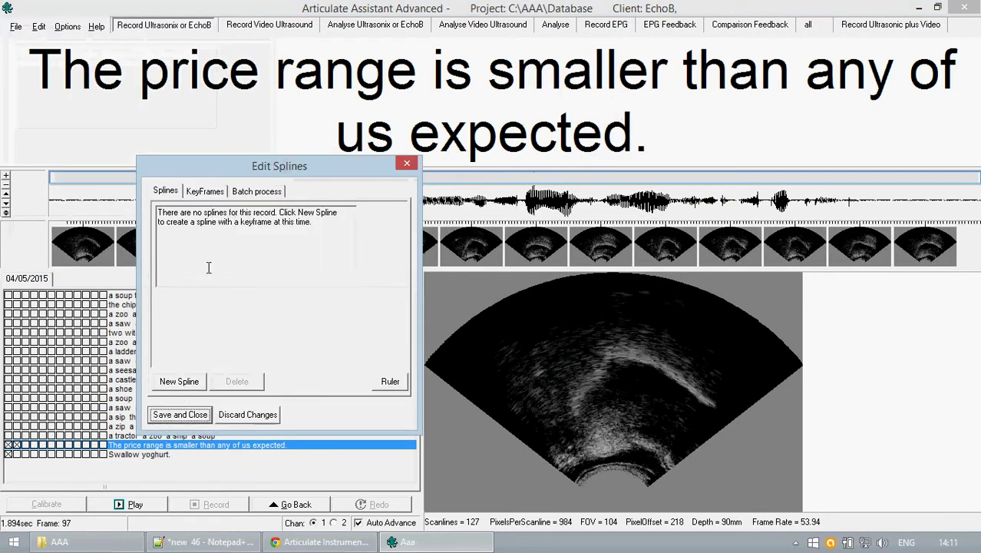
pyautogui.click(187, 384)
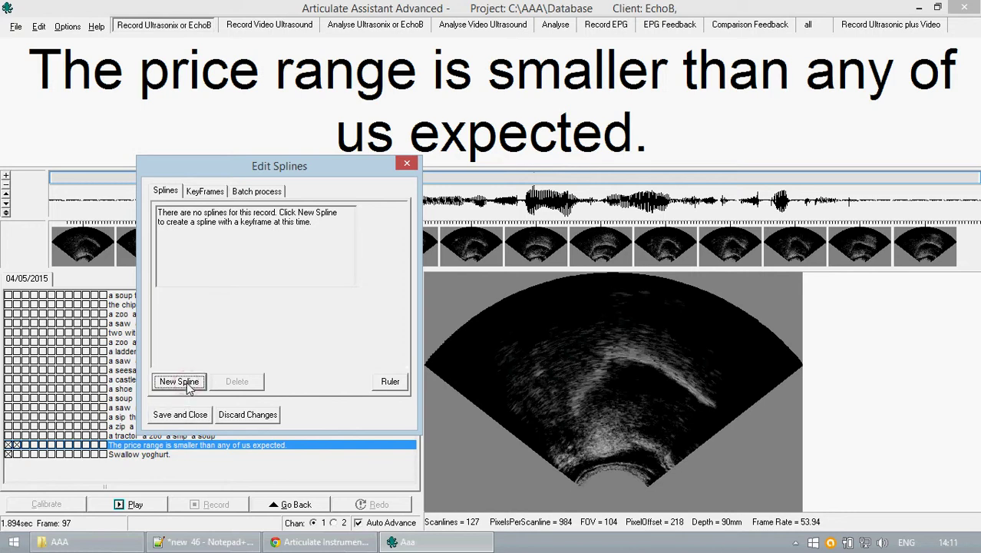
pyautogui.moveTo(316, 244)
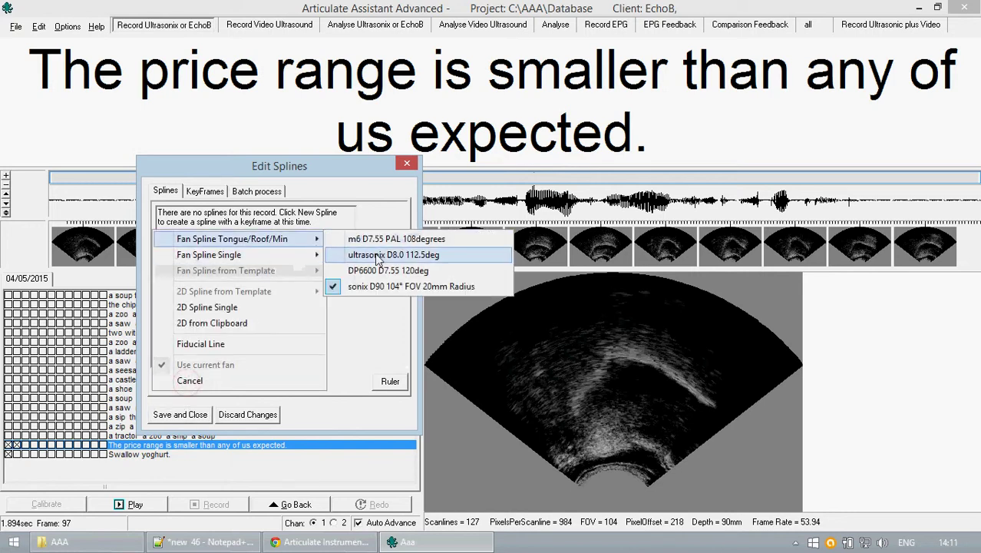
pyautogui.click(368, 286)
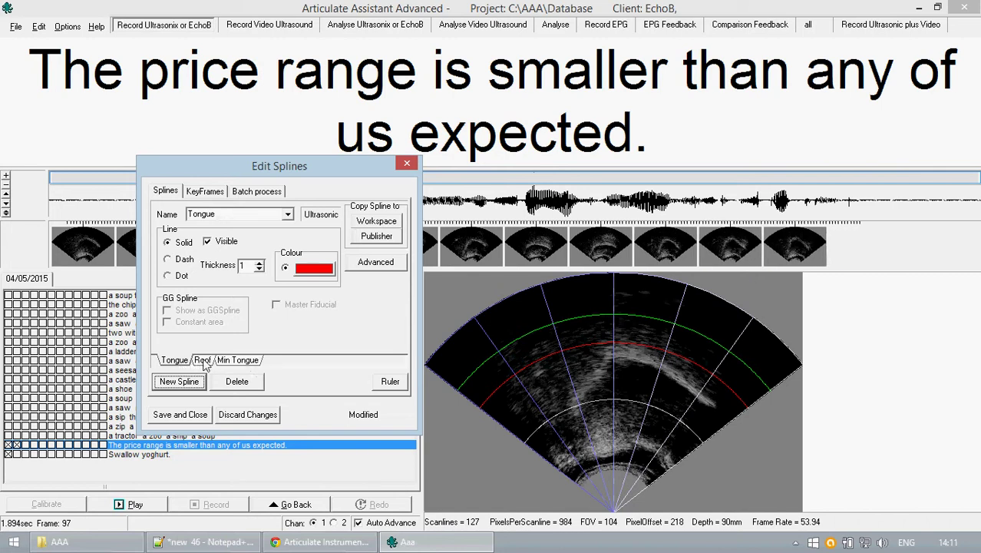
# Step: Reshape the Min Tongue spline at the current keyframe by tracing a minimum boundary beneath the tongue contour across the fan
pyautogui.click(206, 192)
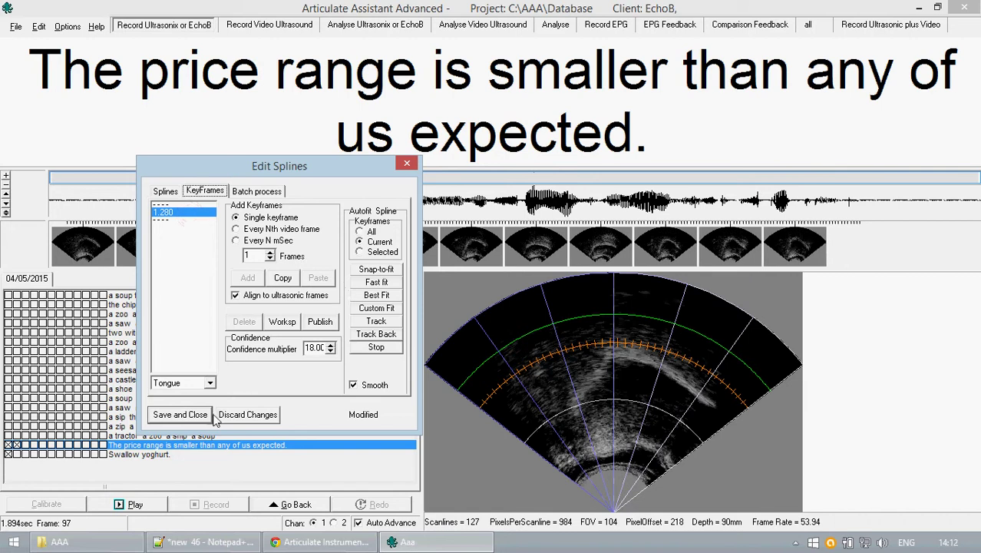
pyautogui.click(210, 384)
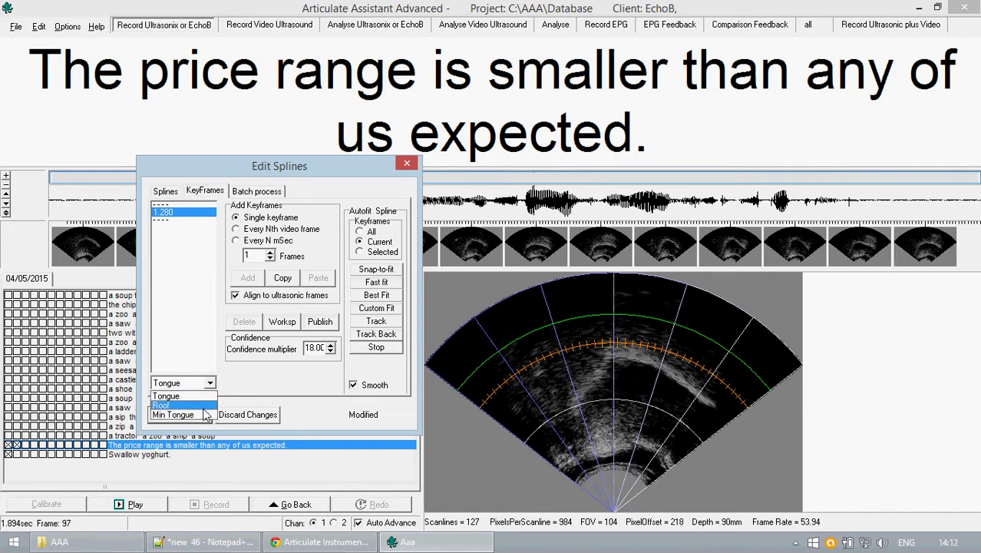
pyautogui.click(192, 406)
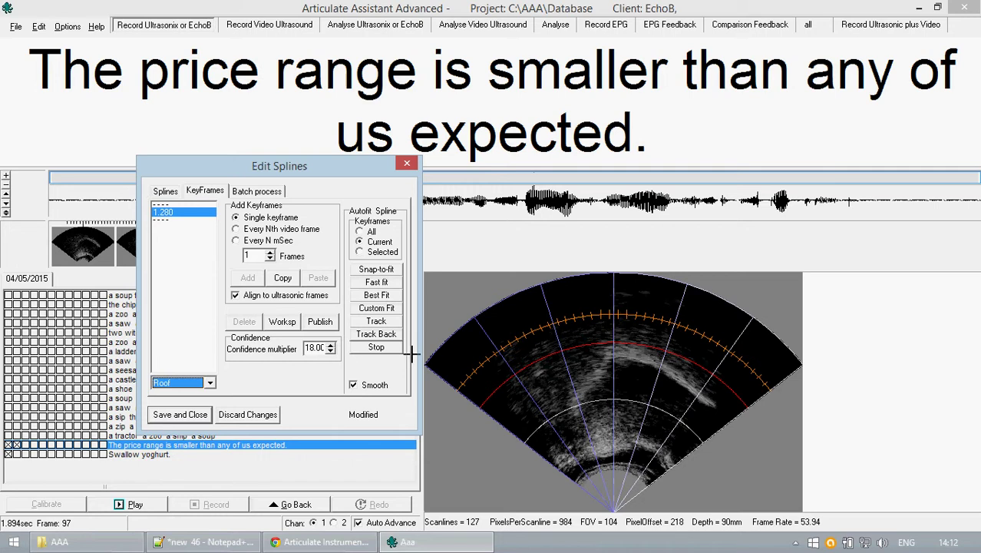
pyautogui.click(210, 382)
pyautogui.click(206, 414)
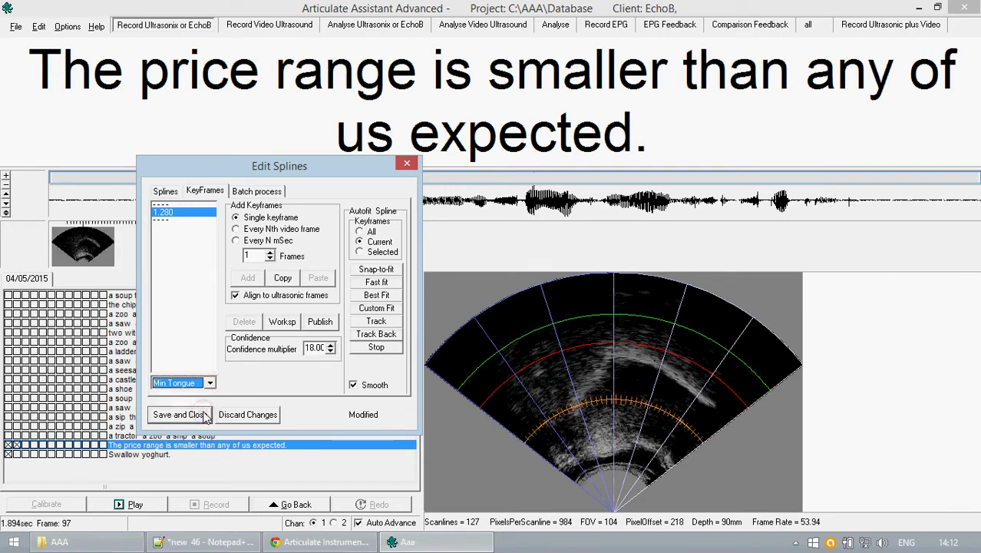
pyautogui.click(556, 467)
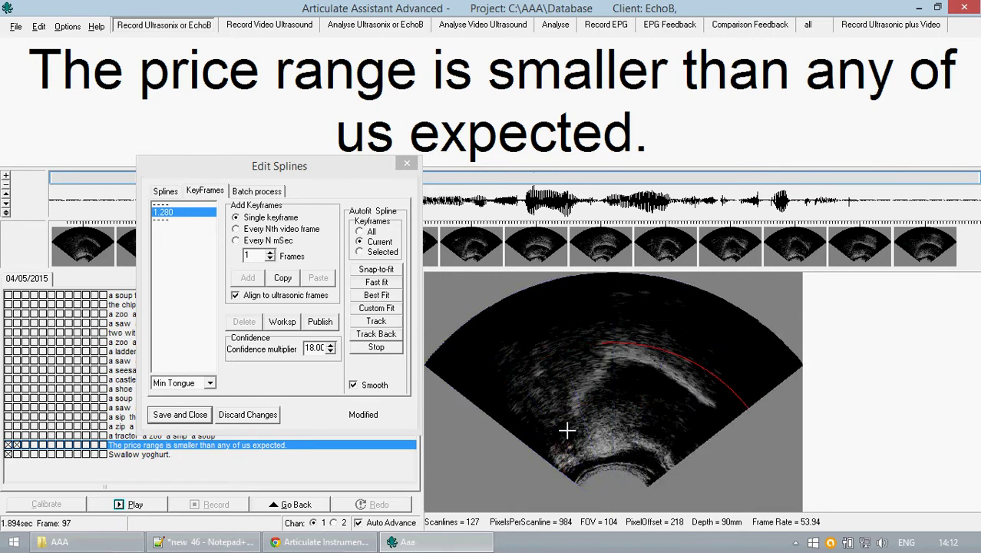
pyautogui.click(580, 416)
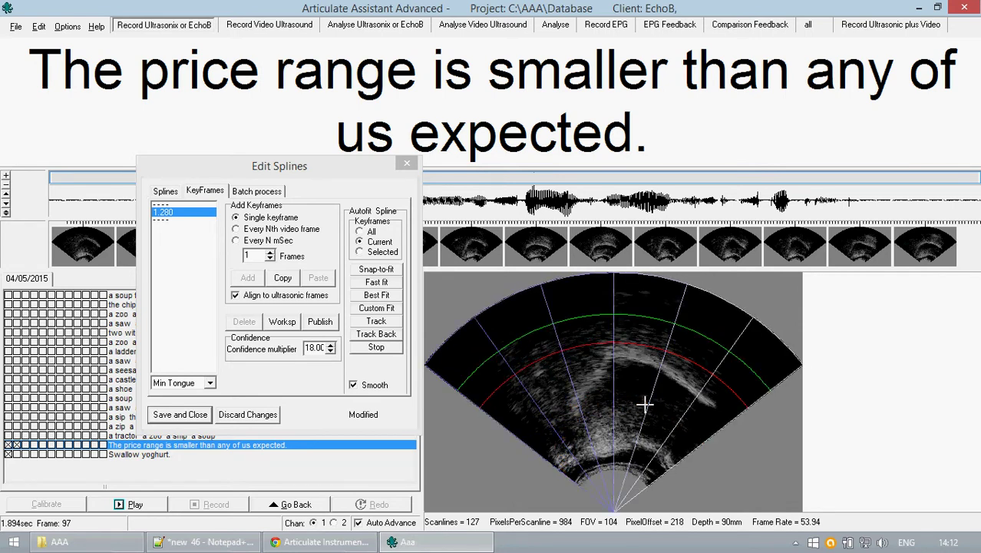
pyautogui.click(694, 427)
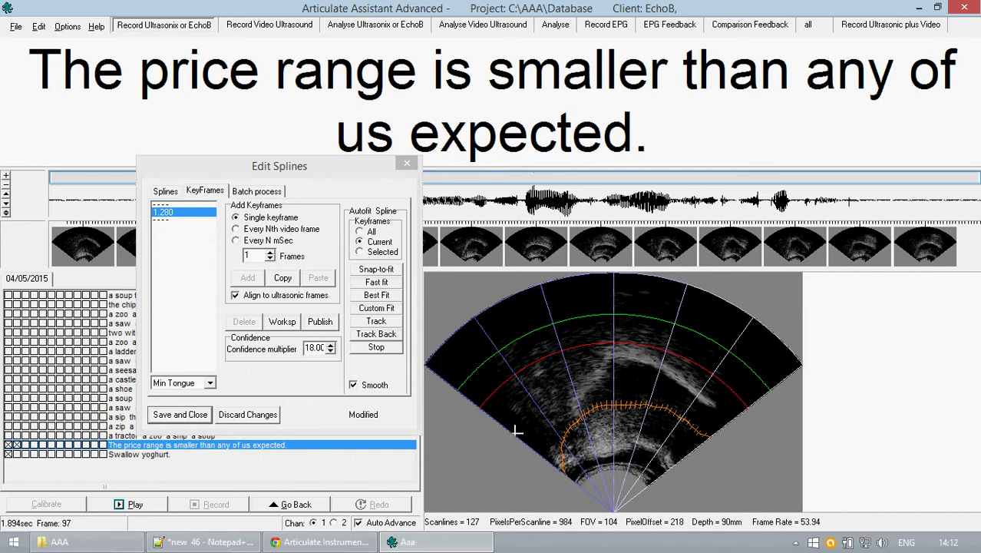
# Step: Autofit the Tongue spline to the current keyframe with Best Fit and redraw its stray tongue-root section along the visible contour
pyautogui.click(199, 381)
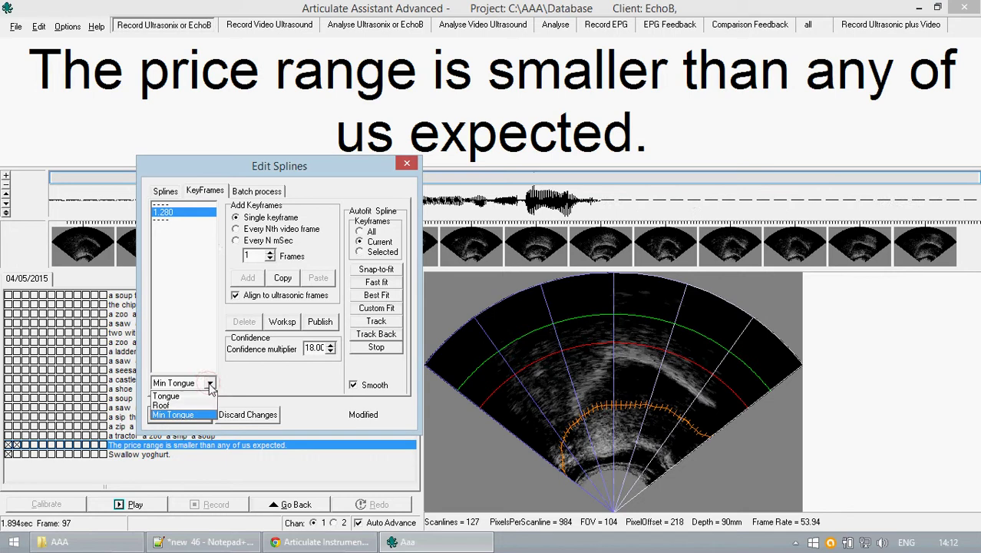
pyautogui.click(184, 396)
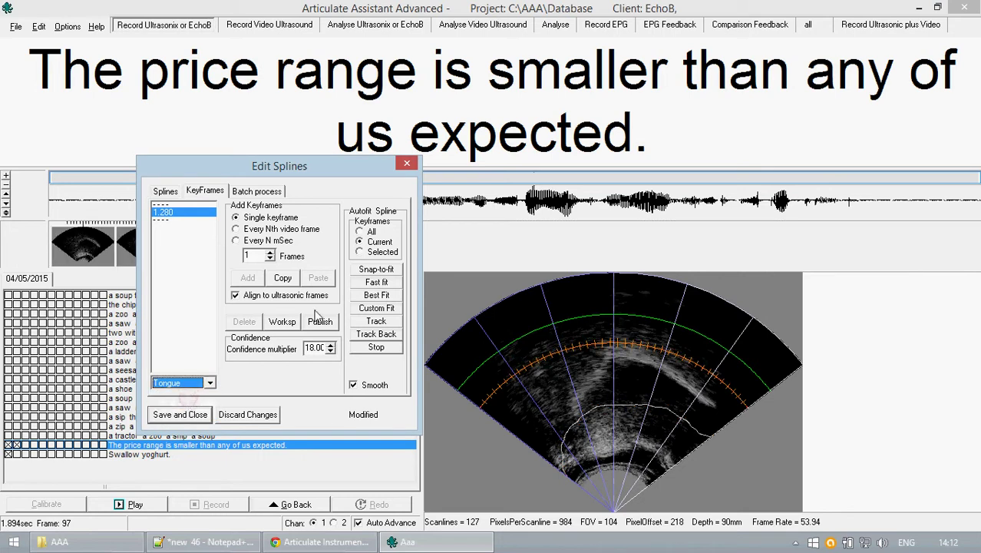
pyautogui.click(388, 295)
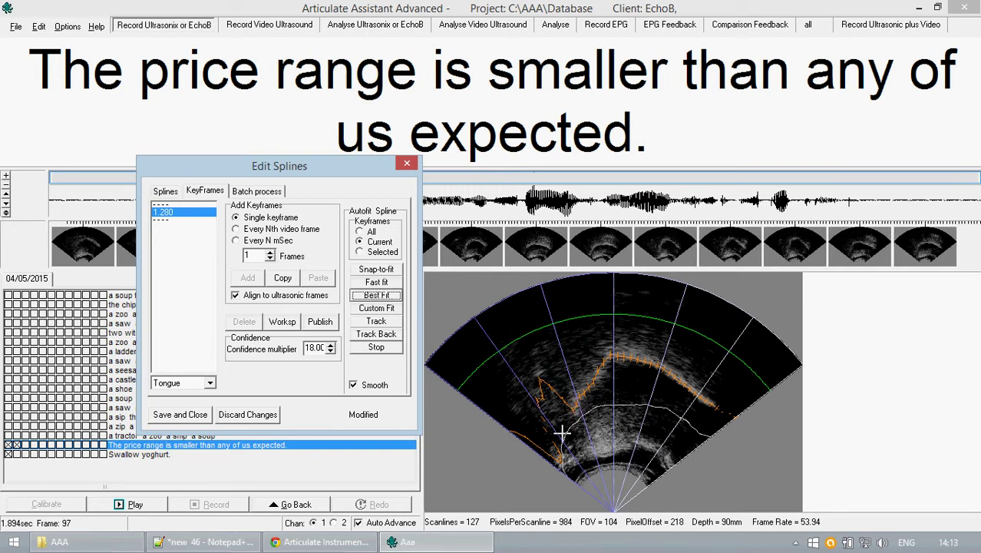
pyautogui.click(555, 458)
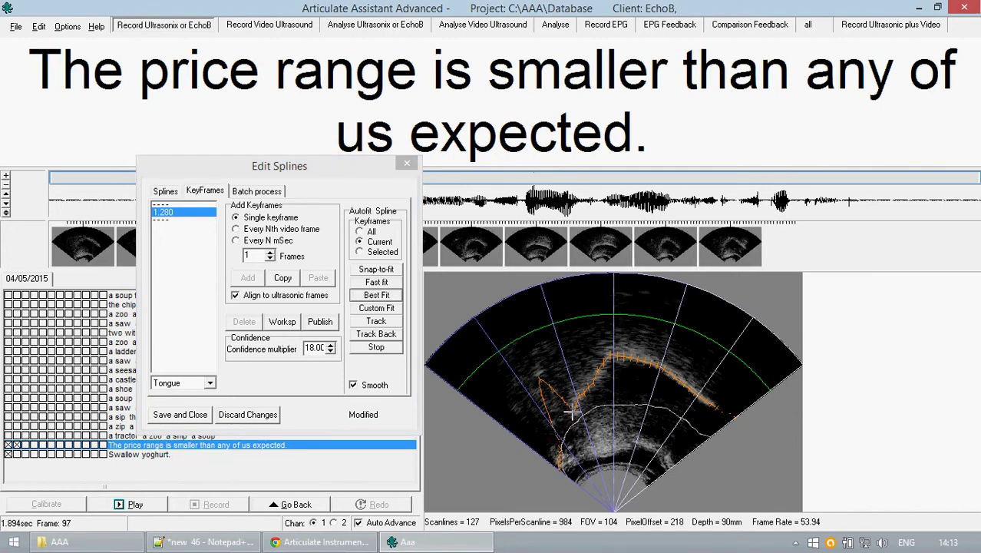
pyautogui.click(568, 415)
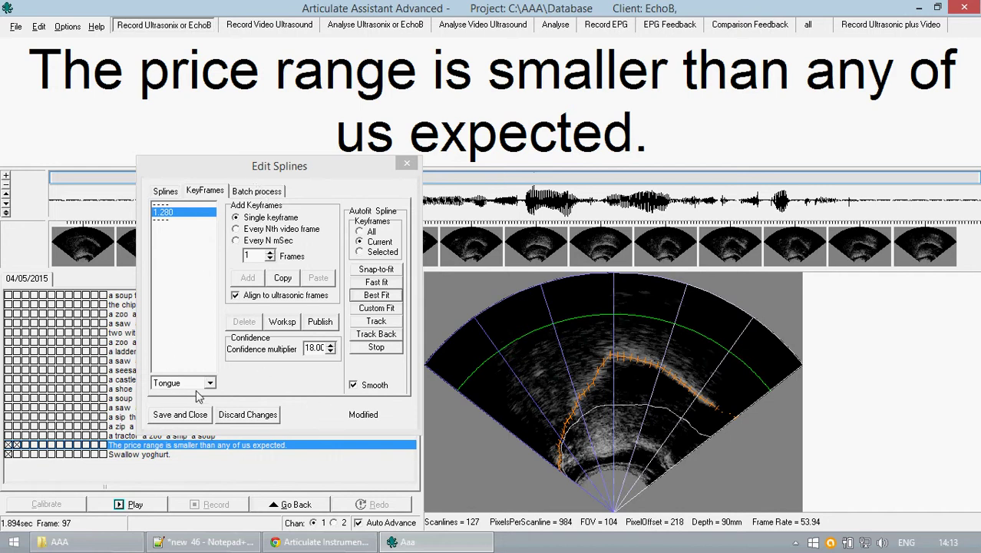
# Step: Save all fan splines as a template named tutorial from the Tongue spline's advanced settings
pyautogui.click(168, 190)
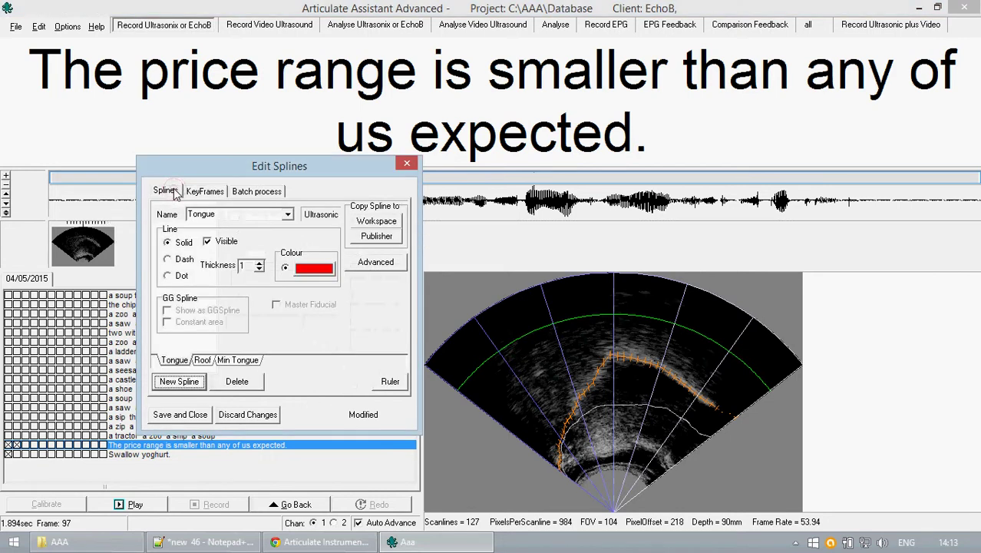
pyautogui.click(376, 264)
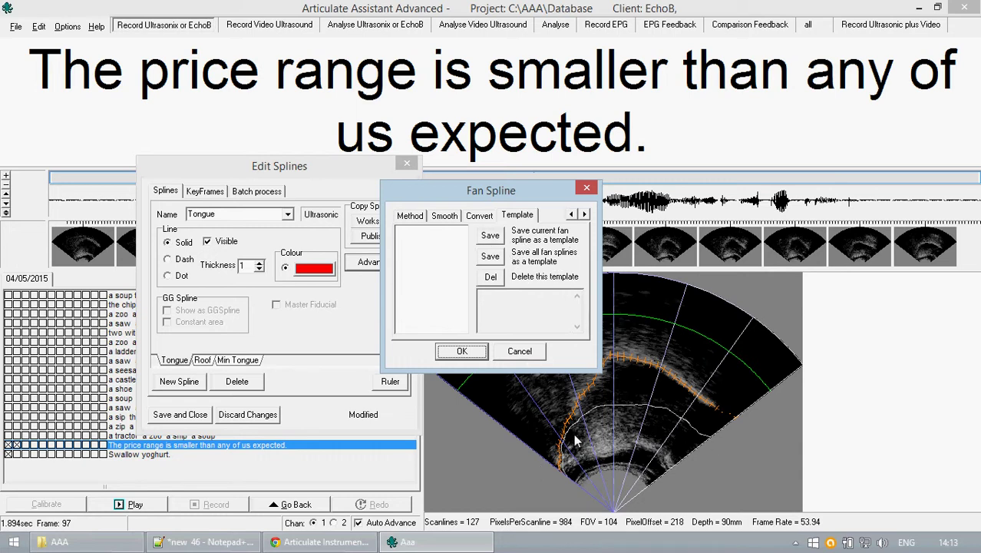
pyautogui.click(490, 256)
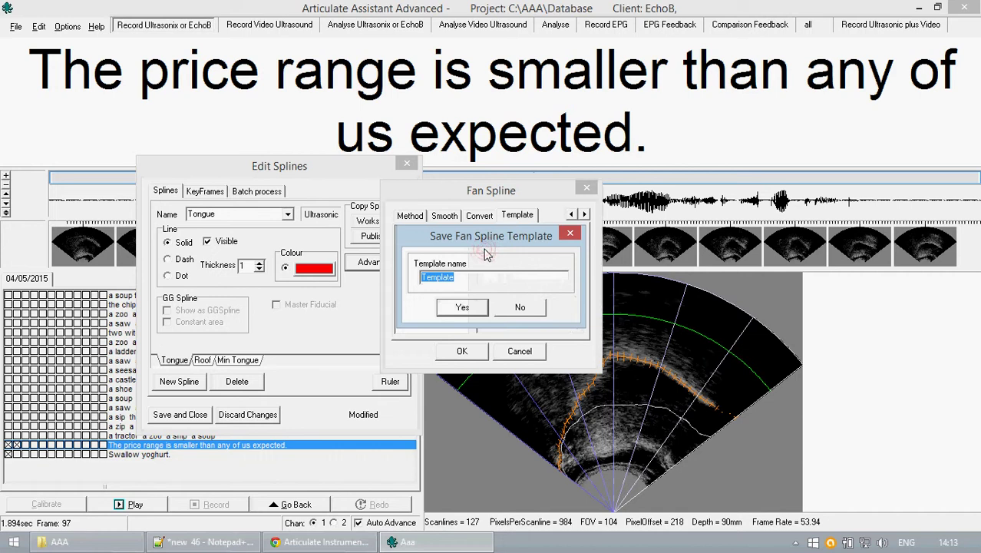
pyautogui.write('te')
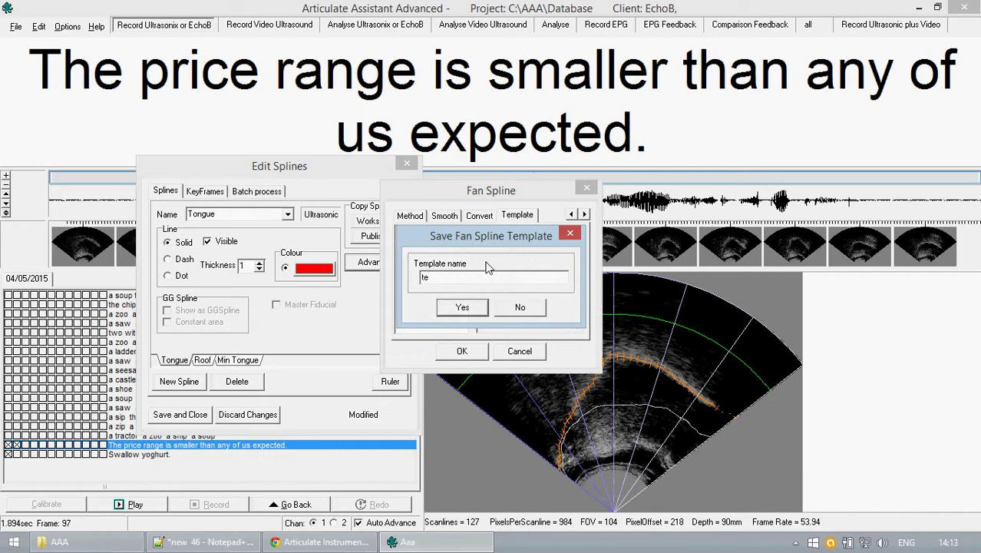
pyautogui.press('Return')
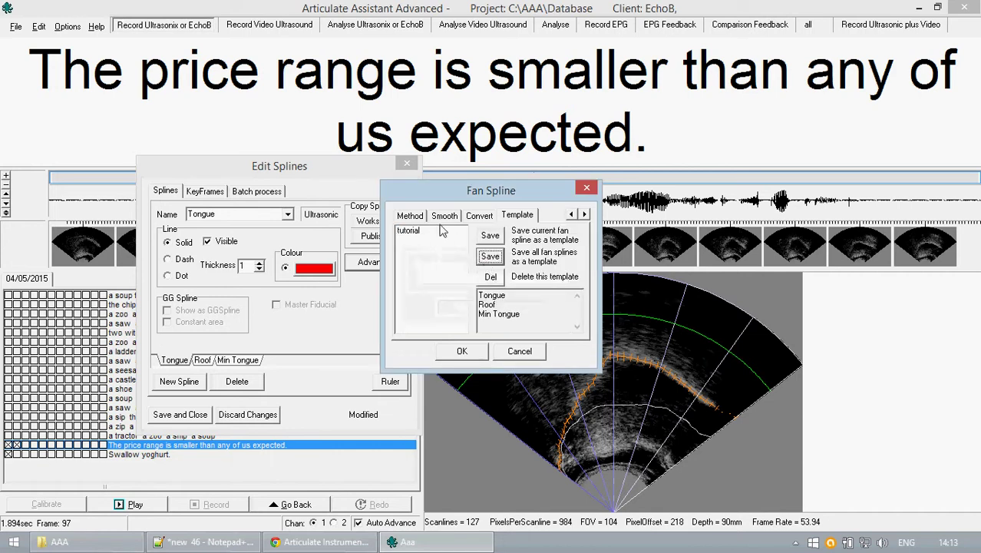
pyautogui.click(453, 354)
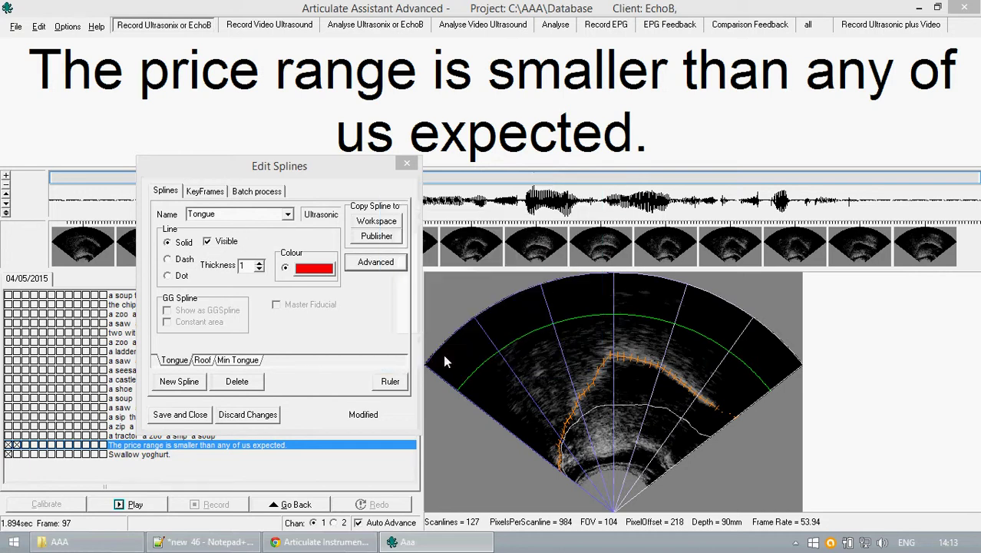
# Step: Set the batch processing template to C:\AAA\tutorial.fst
pyautogui.click(270, 192)
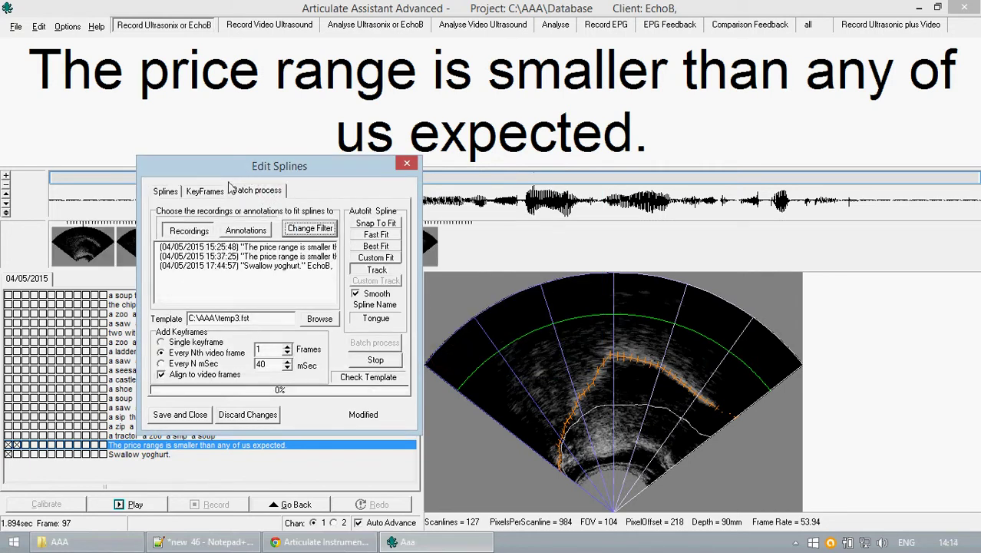
pyautogui.click(241, 319)
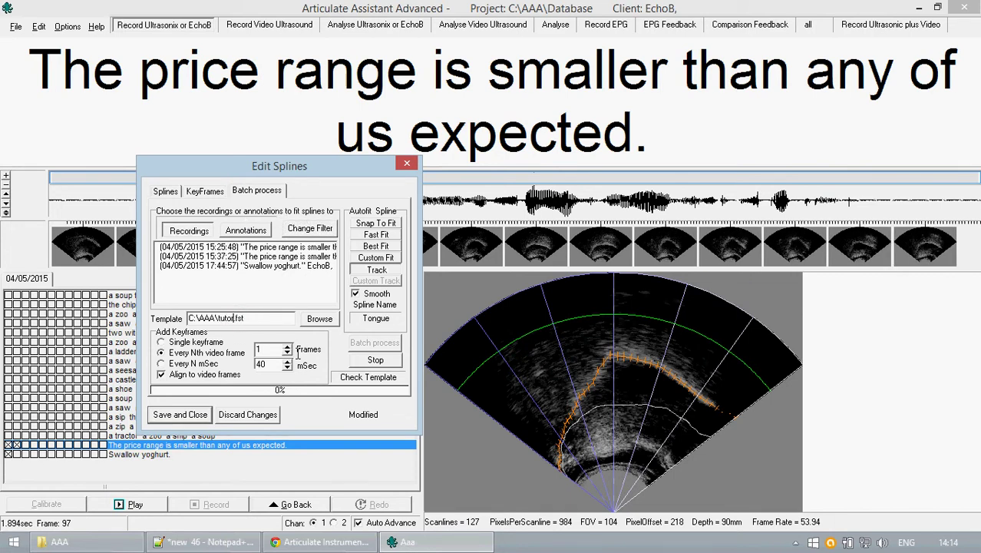
pyautogui.write('ial')
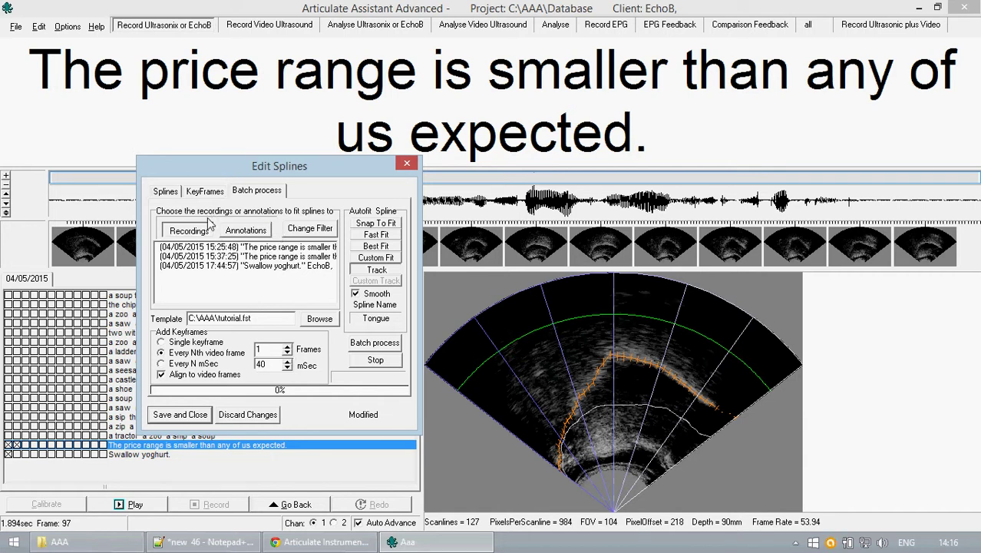
# Step: Review the batch filter's client and recording options and accept it with Current Client and All Recordings
pyautogui.click(305, 234)
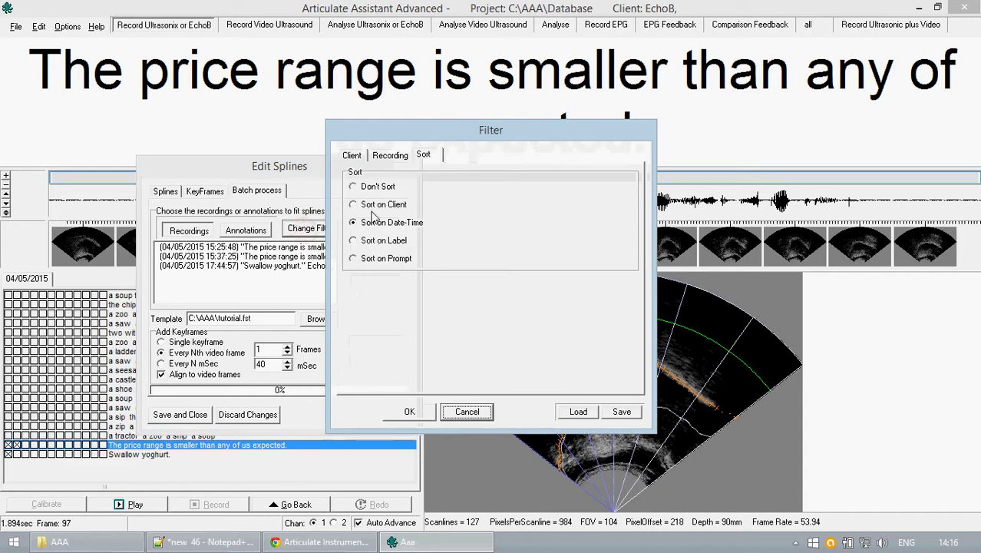
pyautogui.click(391, 156)
pyautogui.click(352, 155)
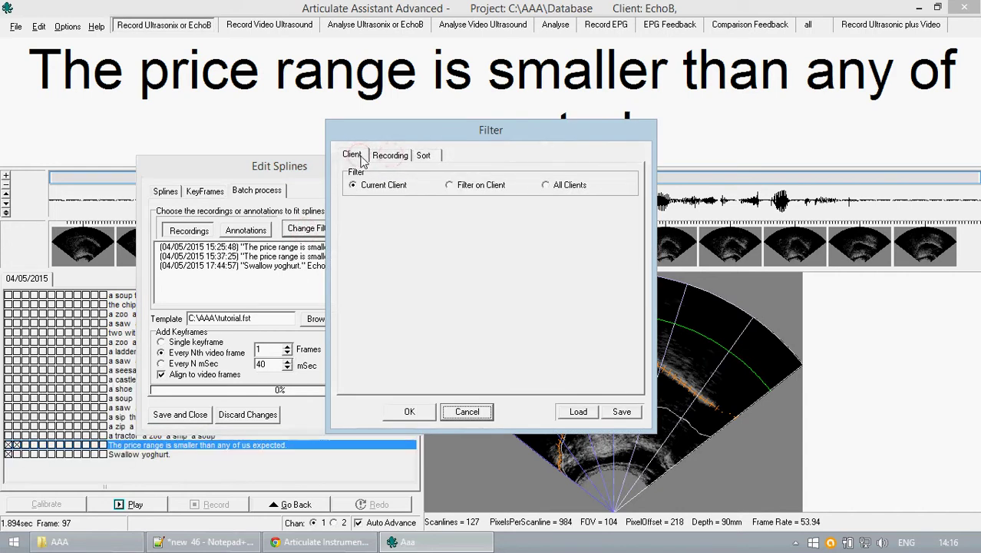
pyautogui.click(378, 157)
pyautogui.click(363, 157)
pyautogui.click(390, 158)
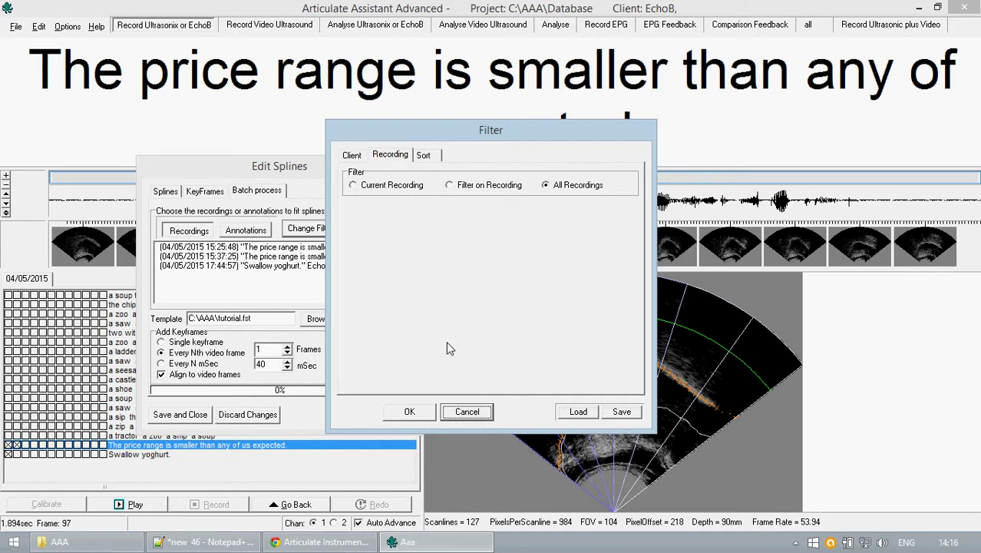
pyautogui.click(409, 411)
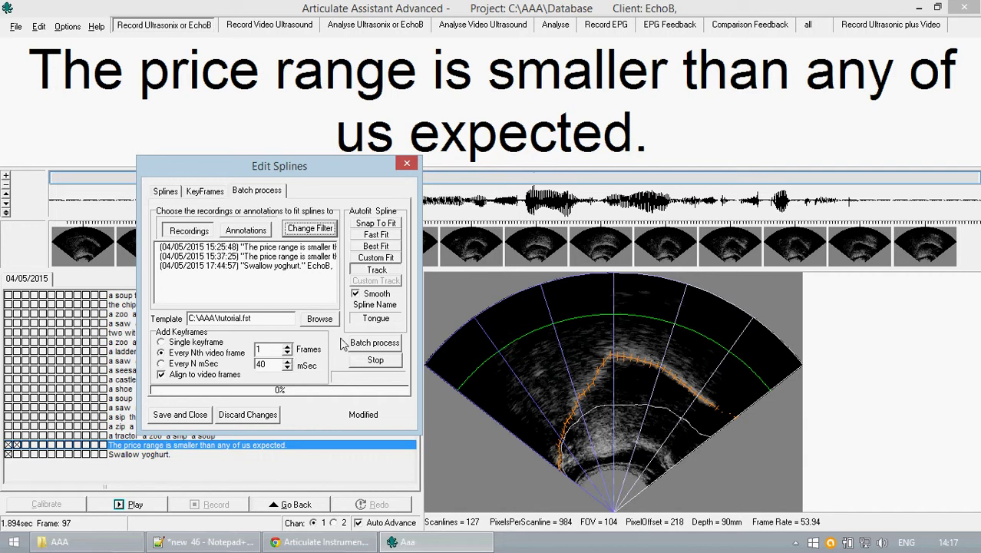
# Step: Recheck and accept the Current Client filter, then batch process the recordings, tracking the Tongue spline on every video frame
pyautogui.click(328, 233)
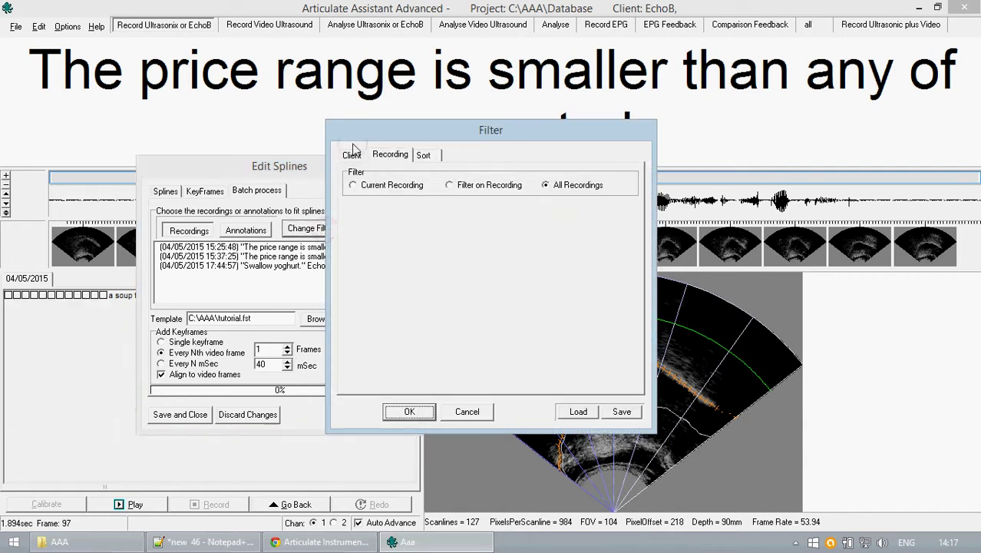
pyautogui.click(352, 153)
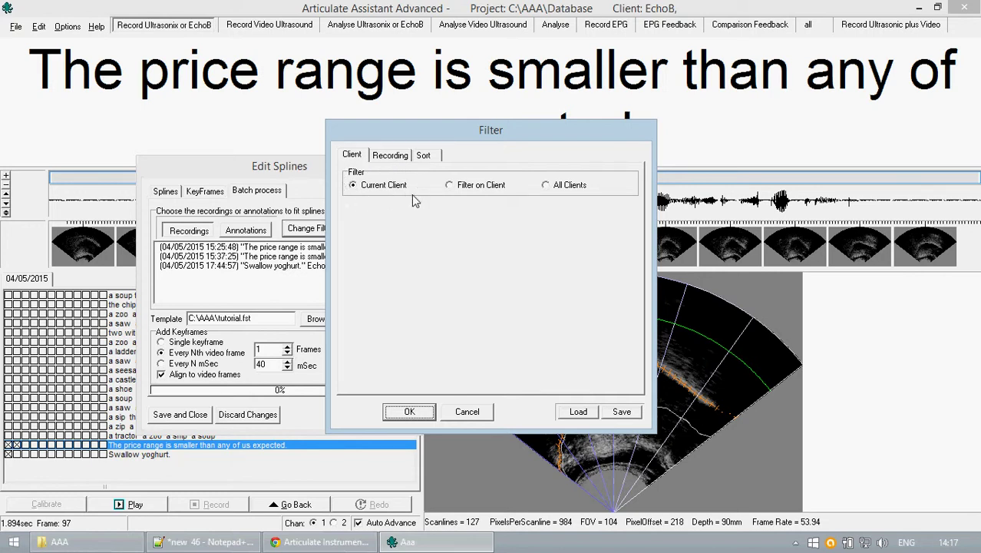
pyautogui.click(410, 413)
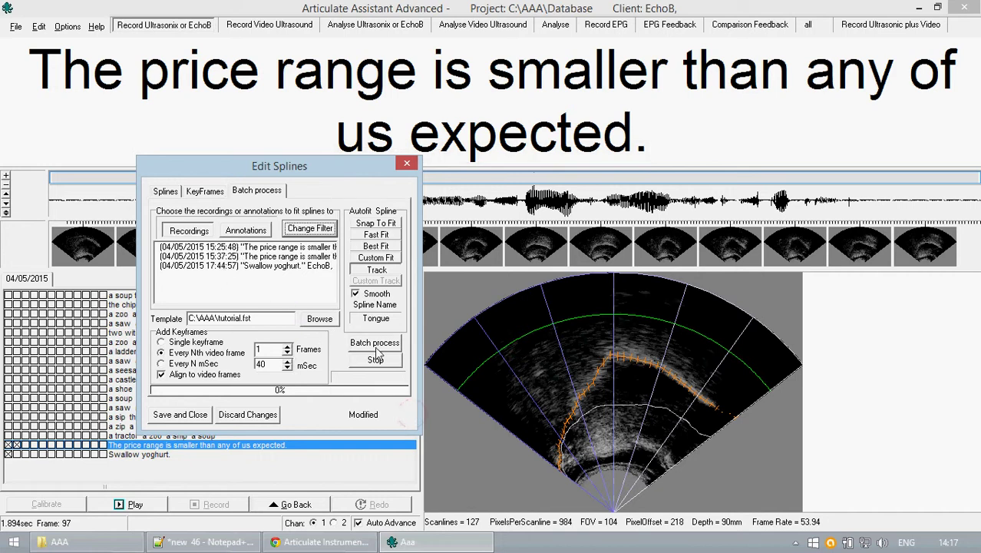
pyautogui.click(375, 342)
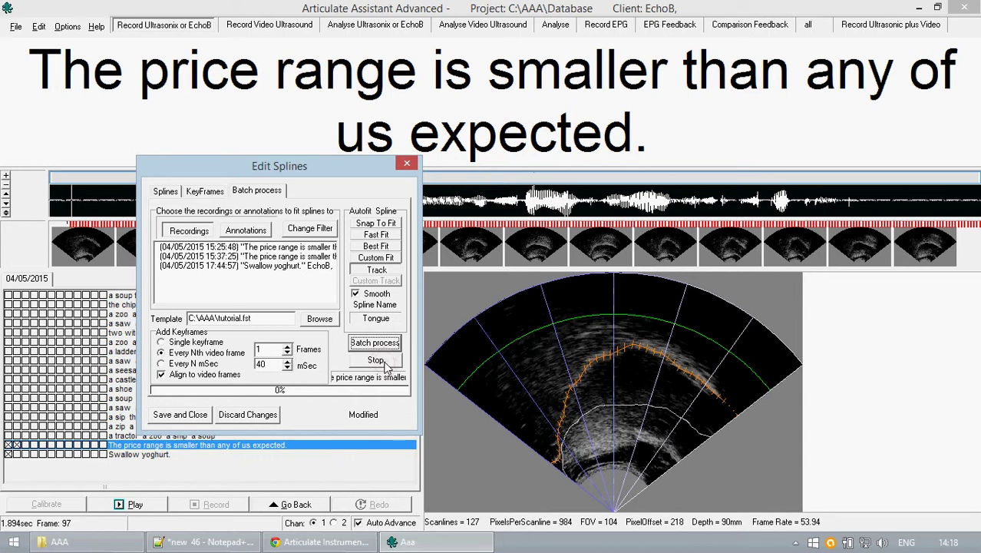
# Step: Stop the batch tracking run, then save the spline changes and close the spline editor
pyautogui.click(384, 364)
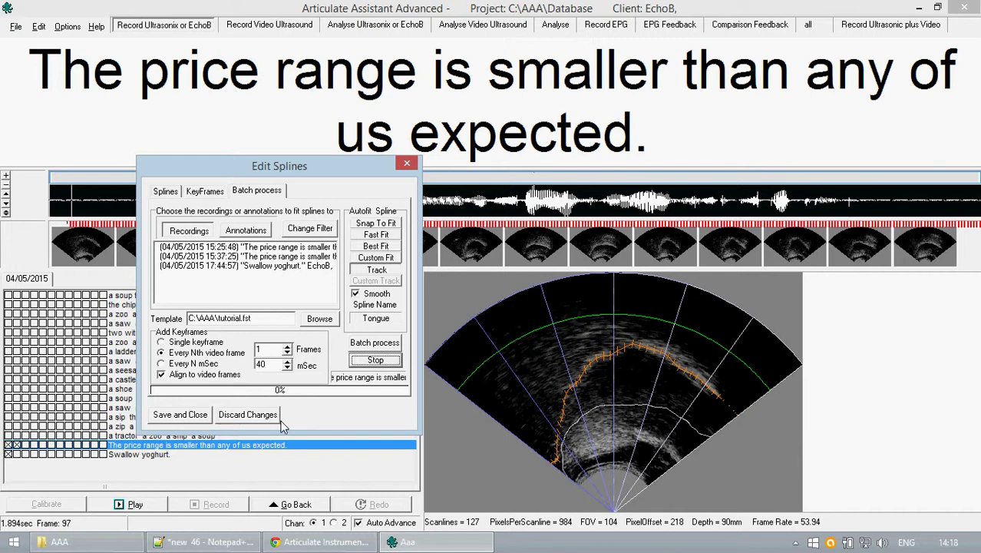
pyautogui.click(181, 415)
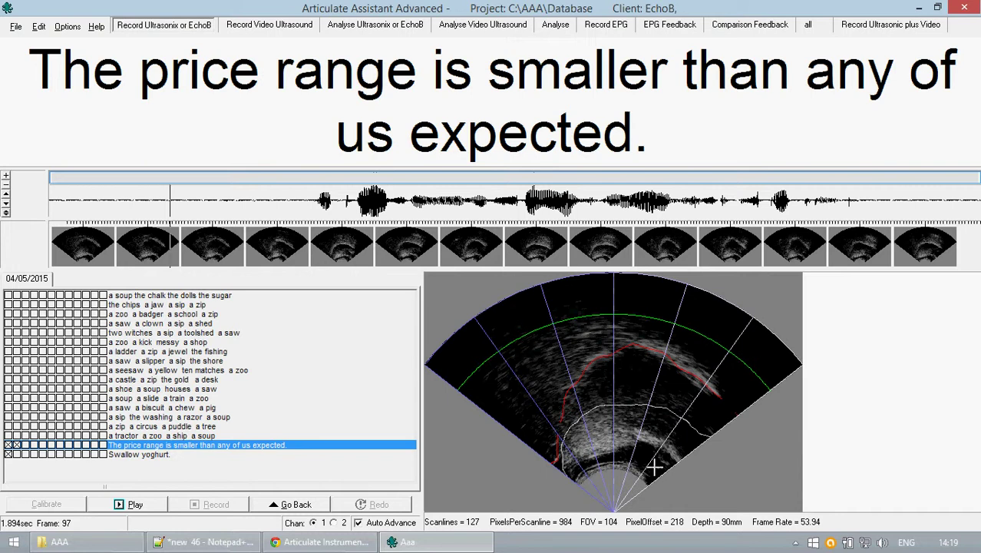
# Step: Reopen the spline editor, delete the Tongue, Roof and Min Tongue splines from the selected recording, and return to the batch processing settings
pyautogui.rightClick(637, 385)
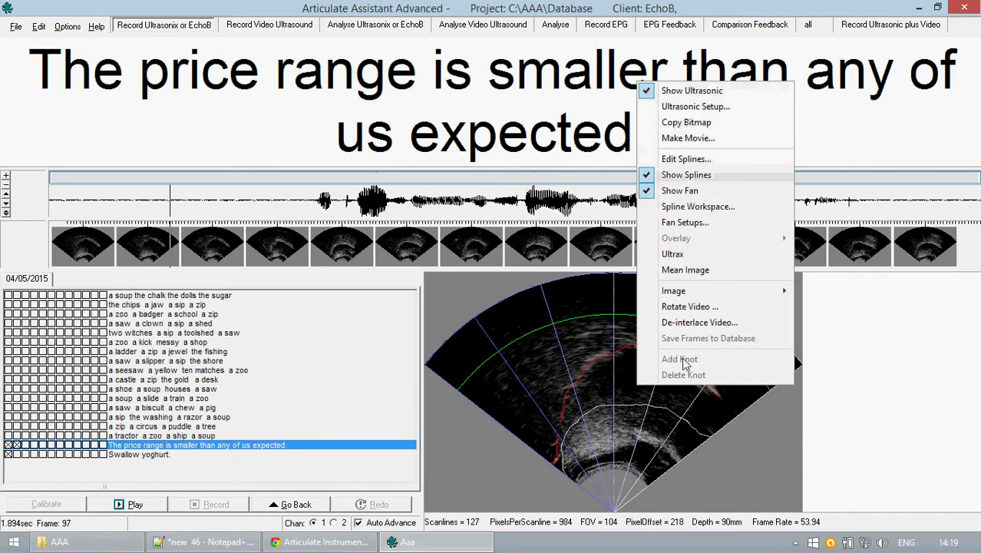
pyautogui.click(712, 161)
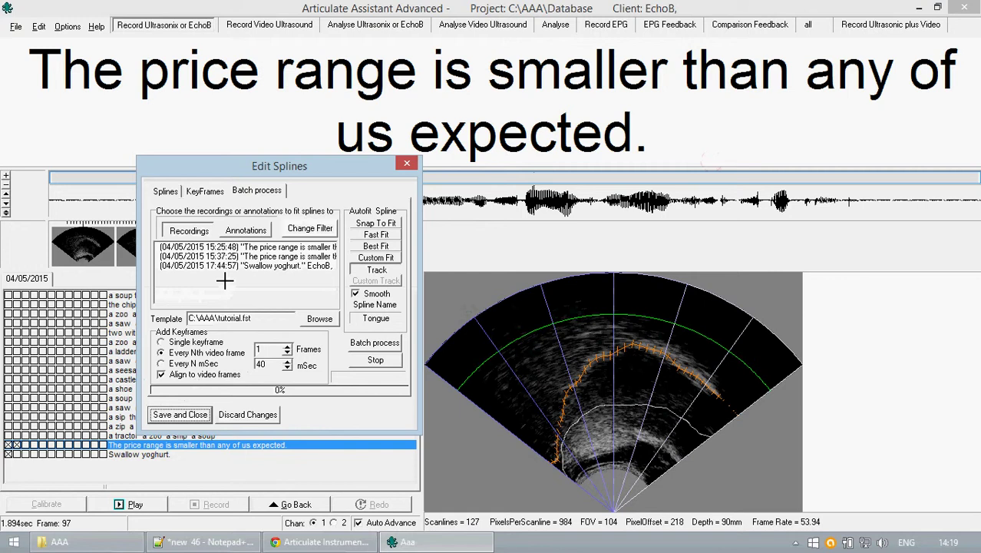
pyautogui.click(159, 196)
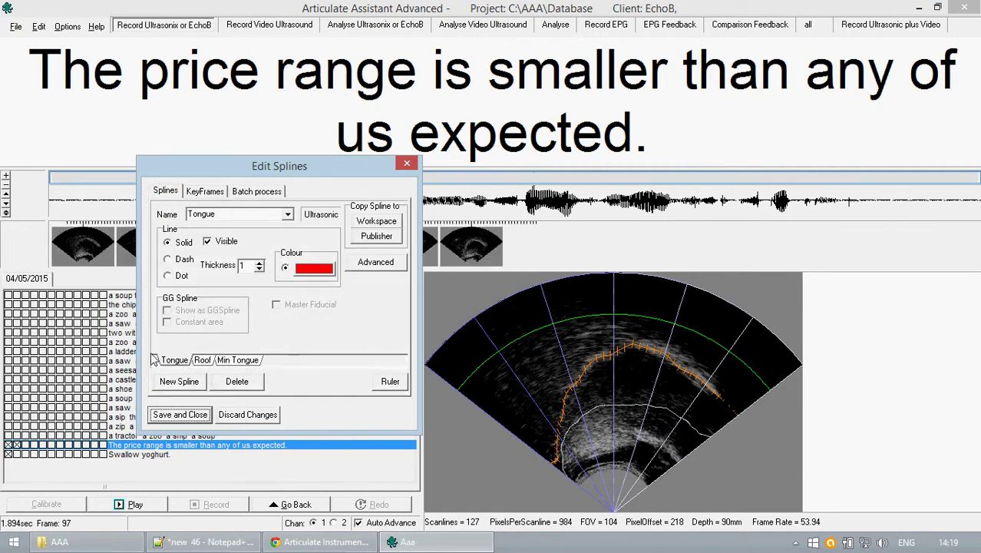
pyautogui.click(236, 382)
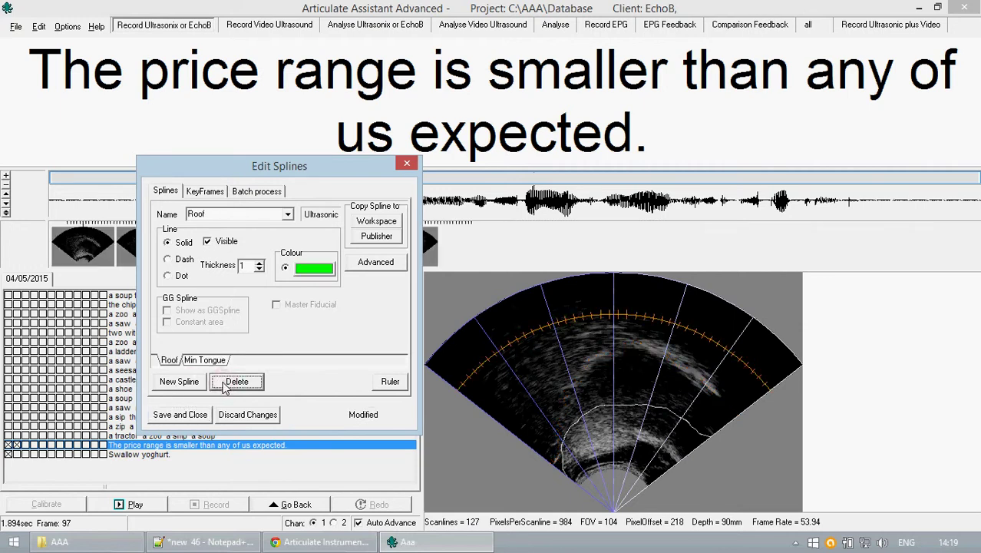
pyautogui.click(224, 385)
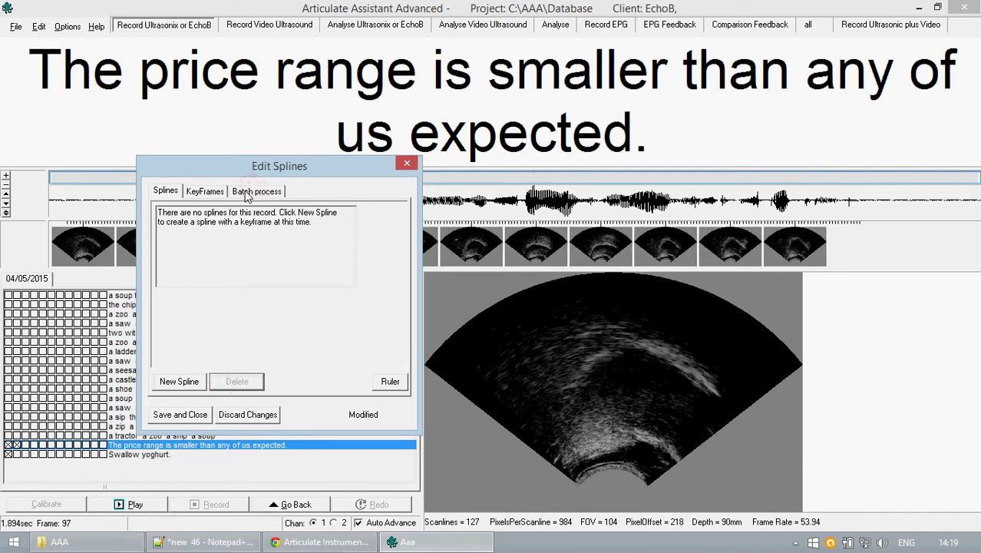
pyautogui.click(249, 193)
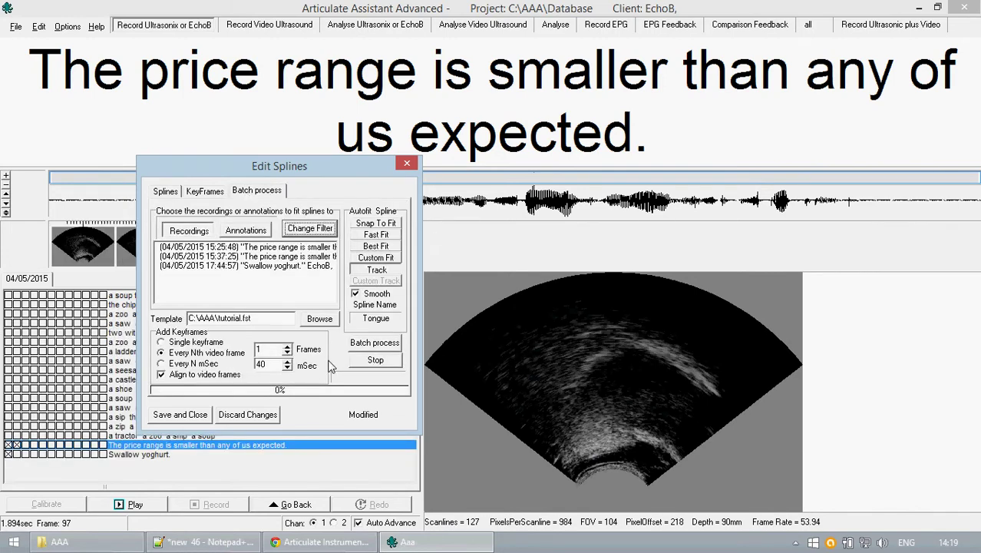